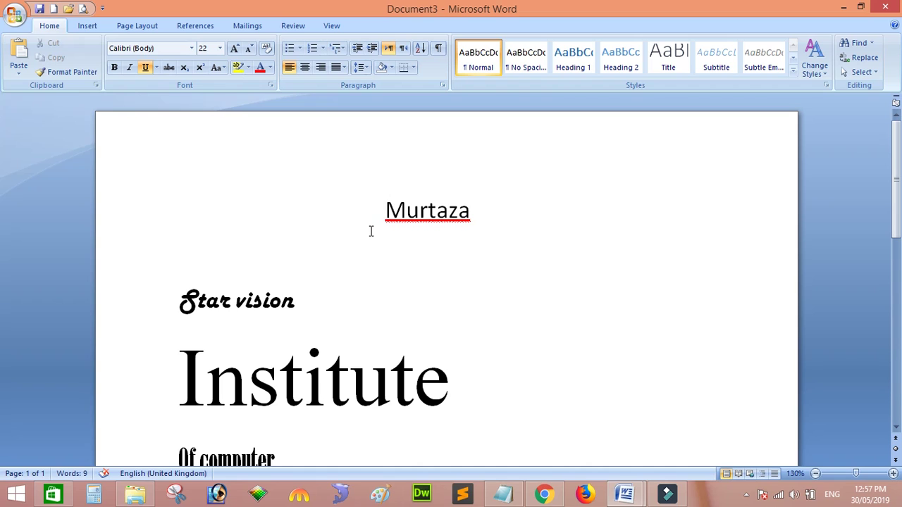
Step: Add a new line reading "sale" directly below the underlined name at the beginning of the document
left_click(254, 205)
left_click(400, 286)
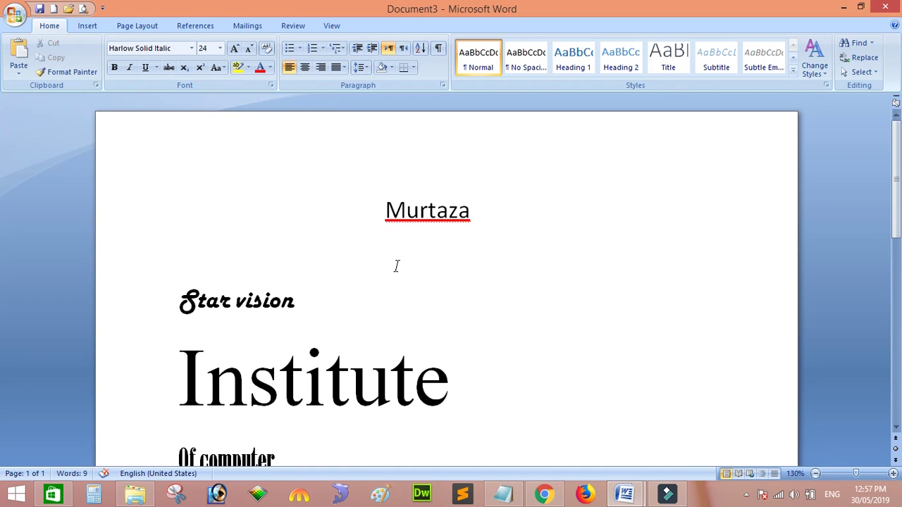
left_click(387, 208)
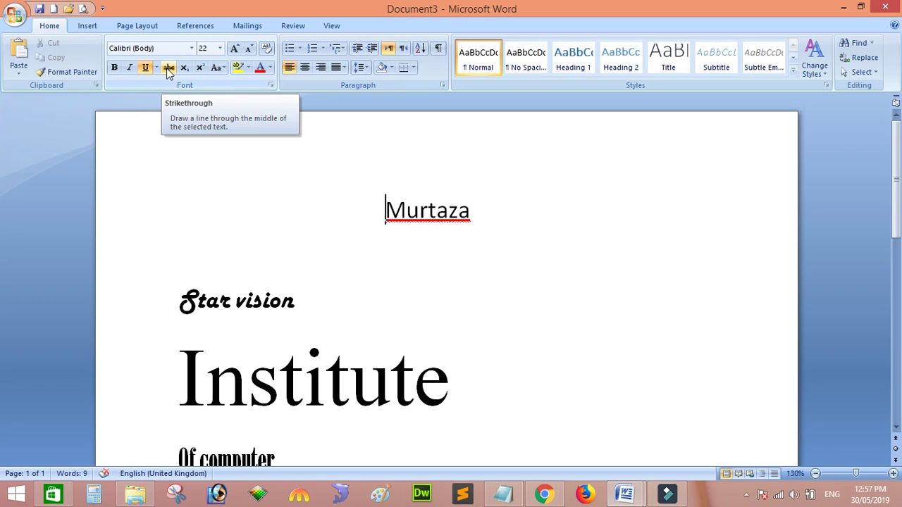
key("Right")
key("Right")
key("Right")
key("Right")
key("Right")
key("Right")
key("Right")
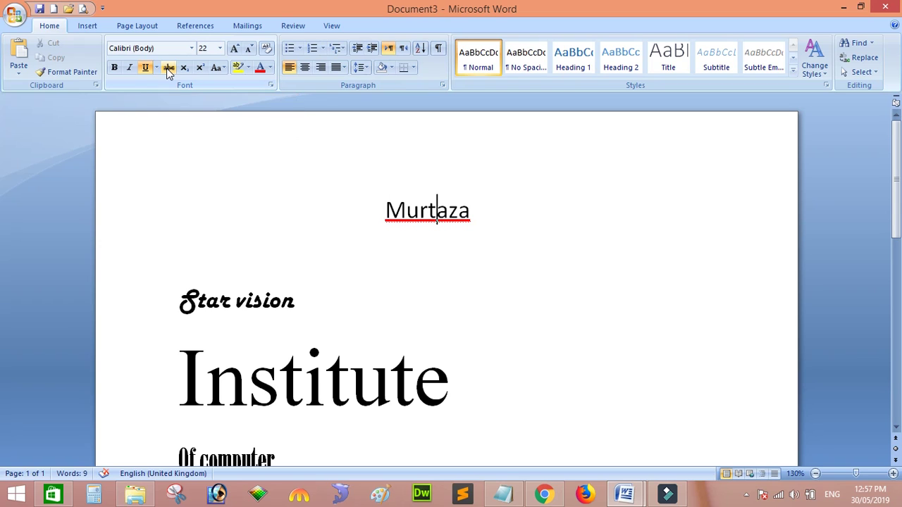
key("Return")
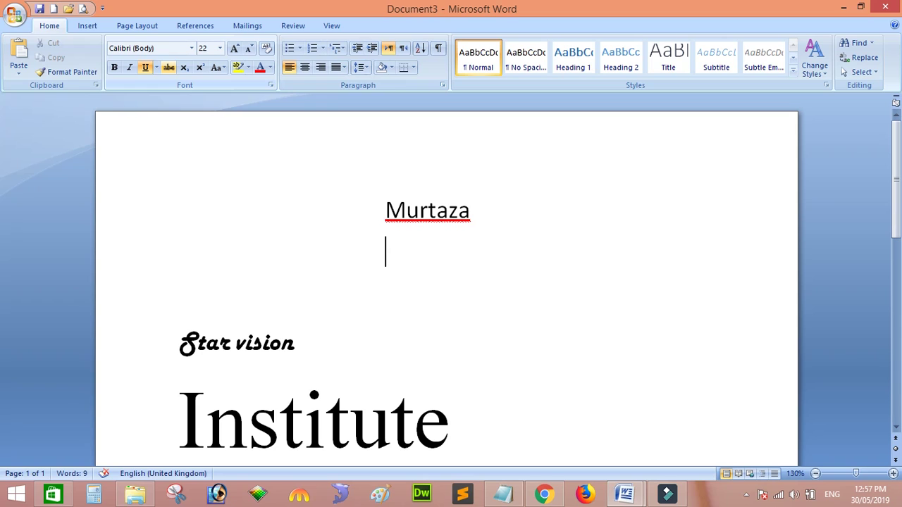
type("sale")
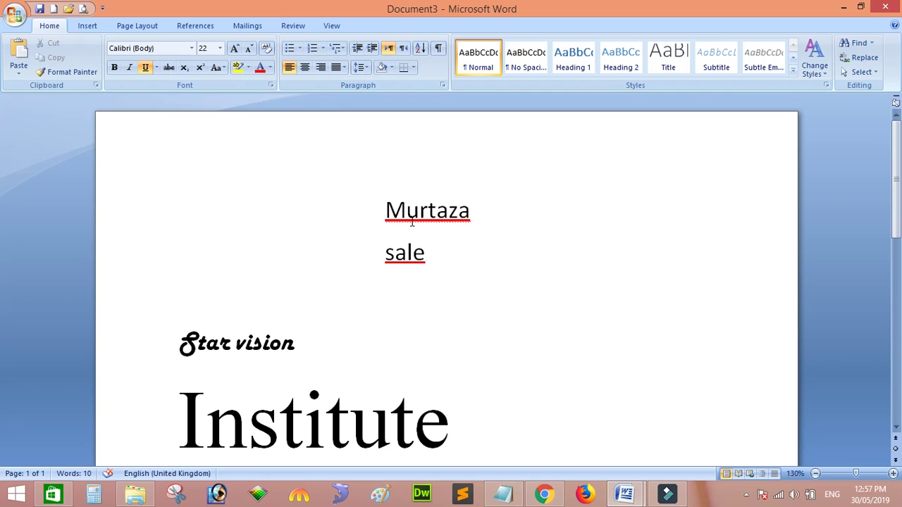
Step: Clear all formatting from the word "sale" and enlarge its font to 26 pt
left_click_drag(428, 250, 371, 252)
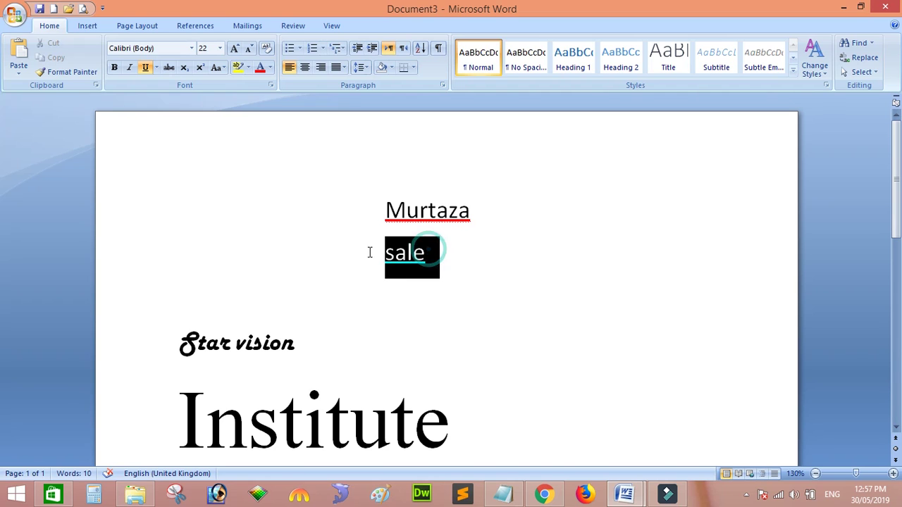
left_click(266, 48)
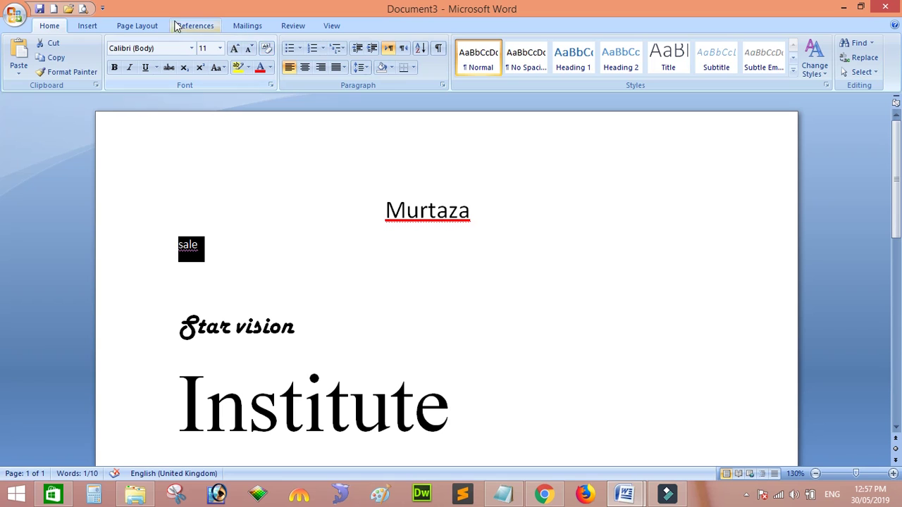
left_click(236, 48)
left_click(236, 48)
left_click(236, 48)
left_click(236, 48)
left_click(236, 48)
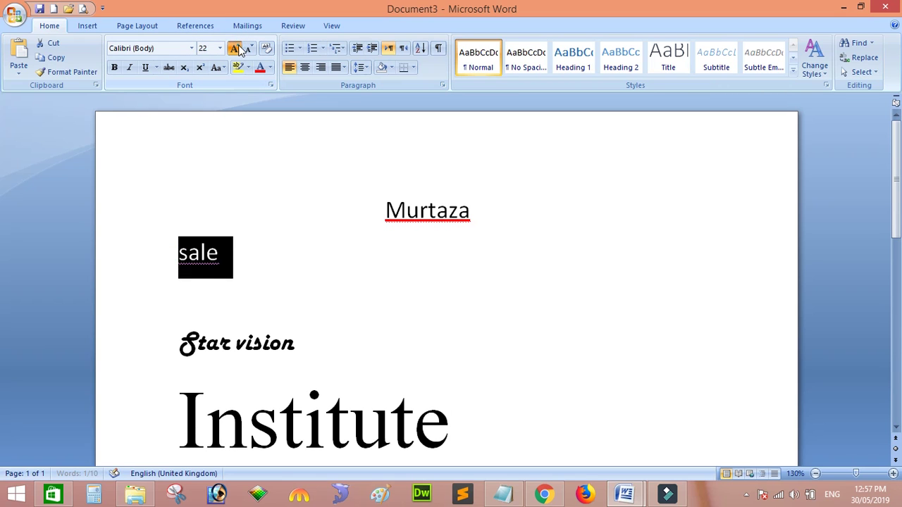
left_click(236, 48)
left_click(221, 207)
left_click(229, 267)
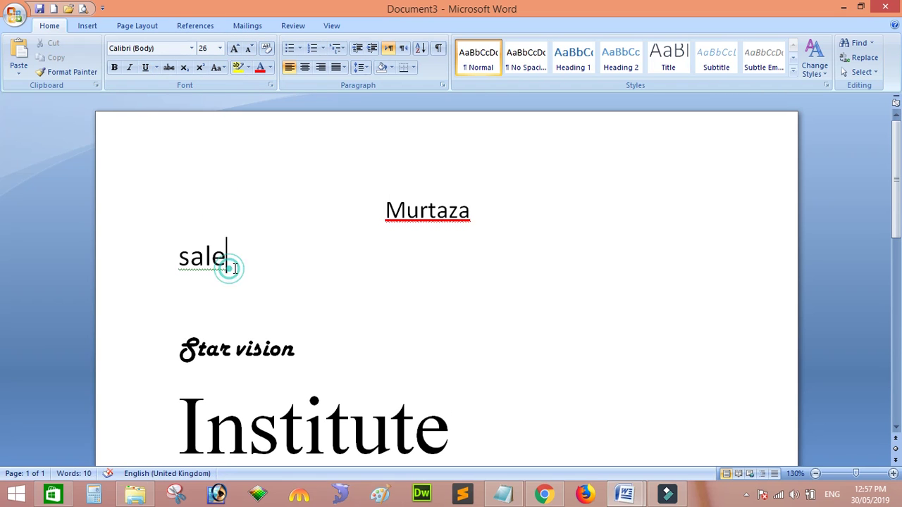
Step: Insert a line reading "dfffsfsf" between the underlined name and the "sale" line
left_click(484, 211)
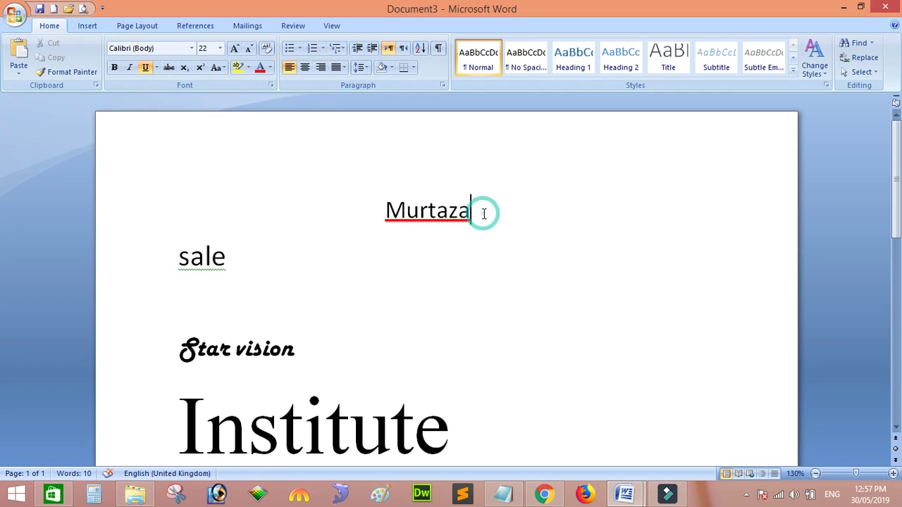
key("Return")
type("dfffsfsf")
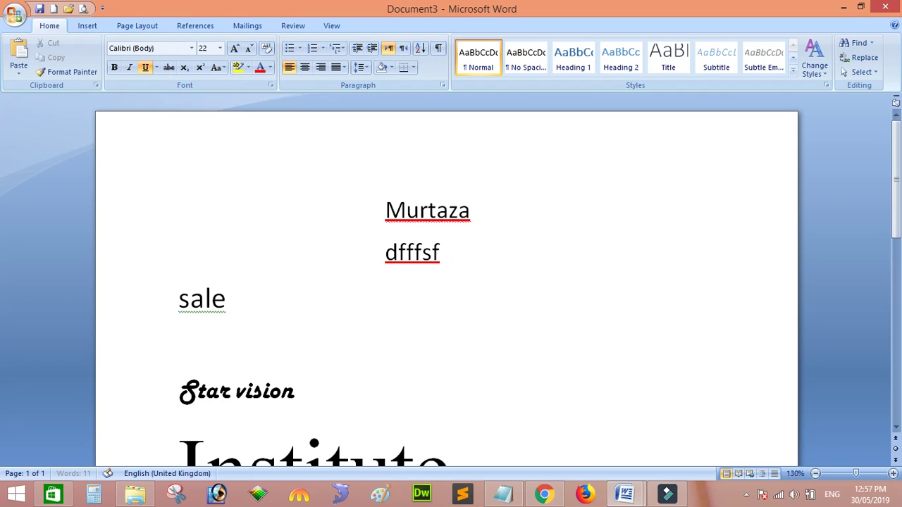
Step: Insert a line reading "fdffefewfew" directly below "Star vision"
left_click(313, 399)
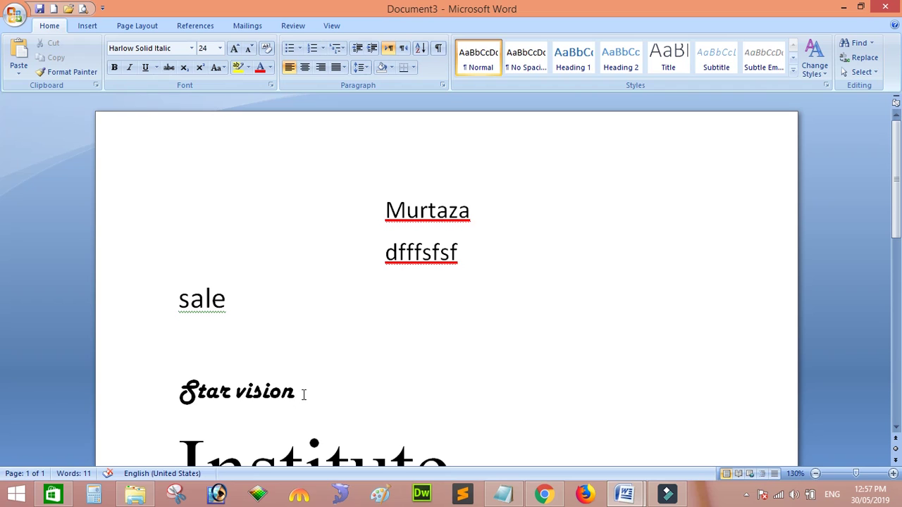
key("Return")
type("fdffefewfew")
key("Down")
key("Down")
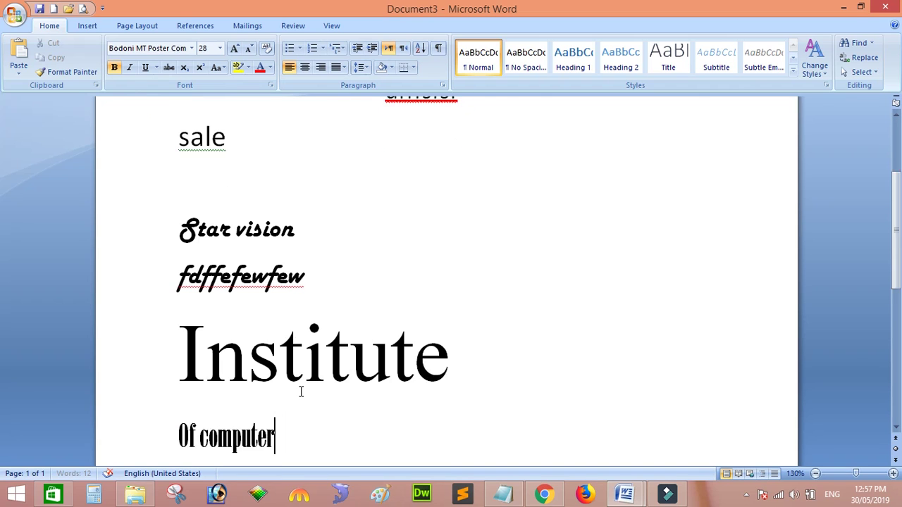
key("Down")
key("Up")
key("Up")
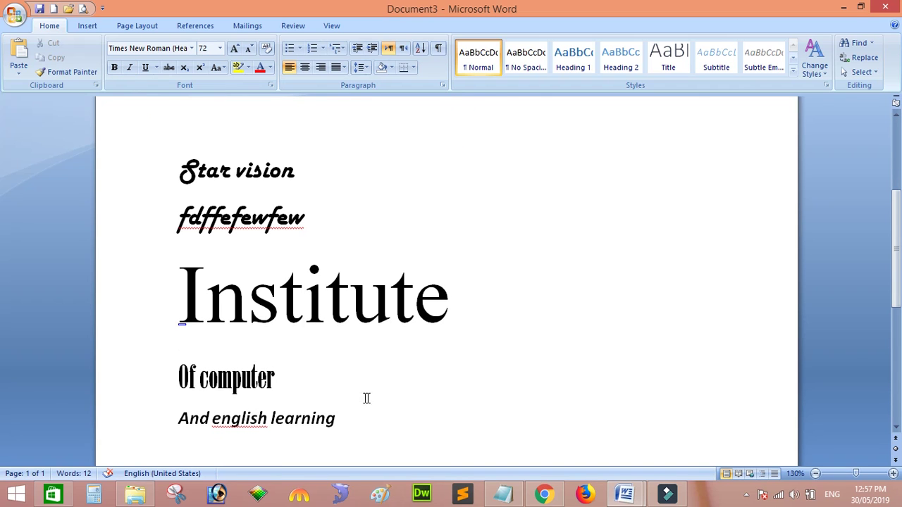
left_click(459, 306)
left_click(386, 298)
key("Up")
key("Up")
key("Up")
key("Up")
key("Up")
key("Down")
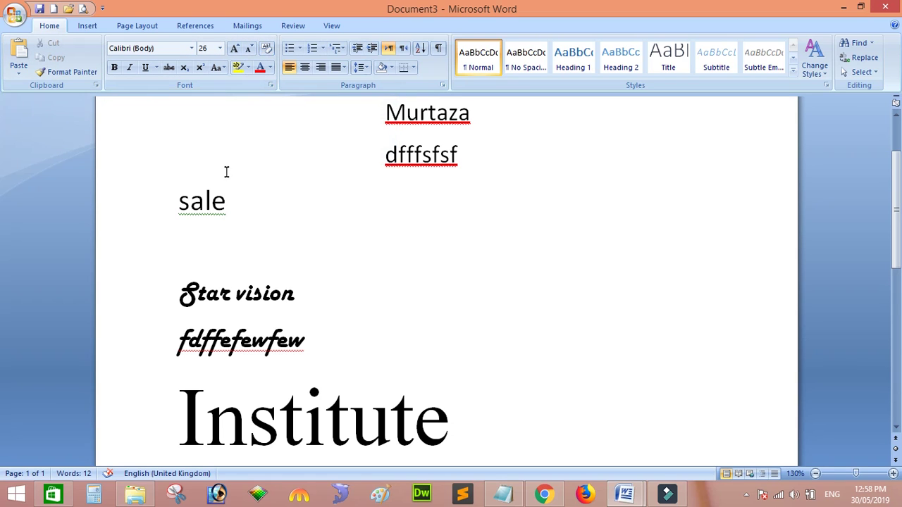
Step: Add "5000" after the word "sale" and enter "4000" on a new line below it
left_click(212, 200)
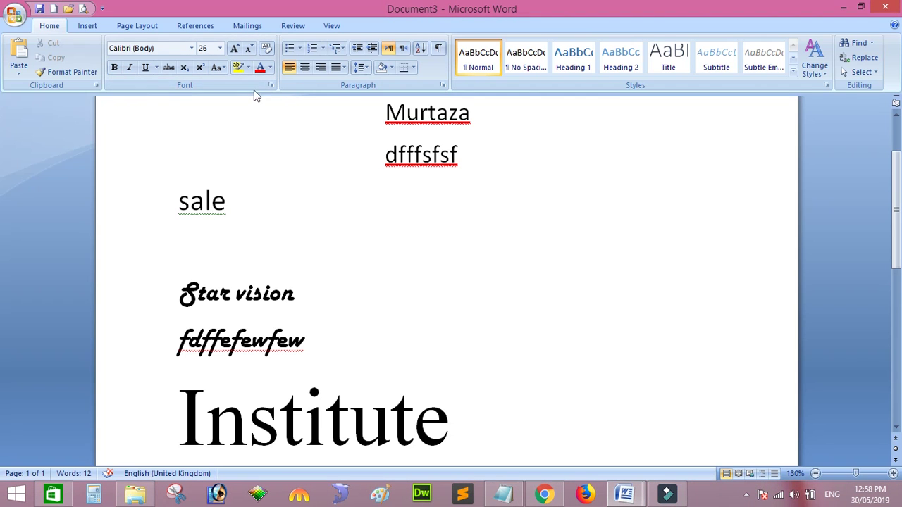
left_click(242, 198)
type("5000")
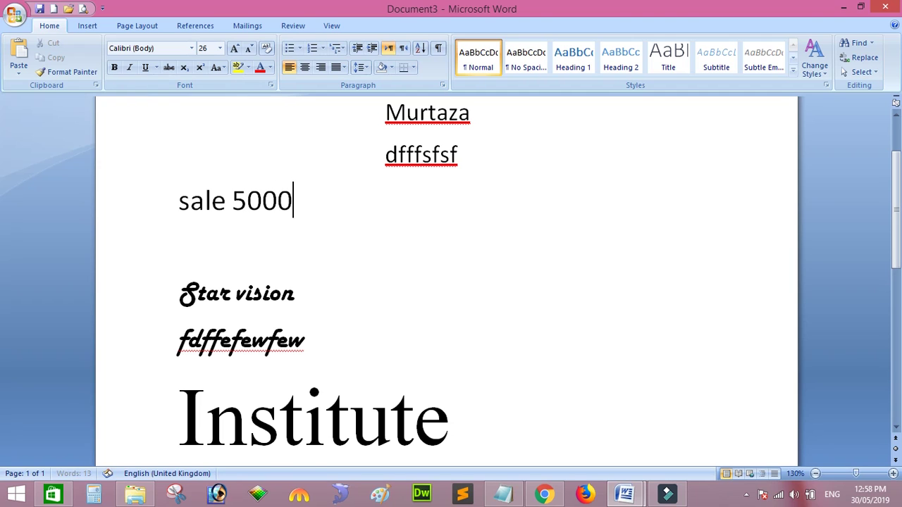
key("Return")
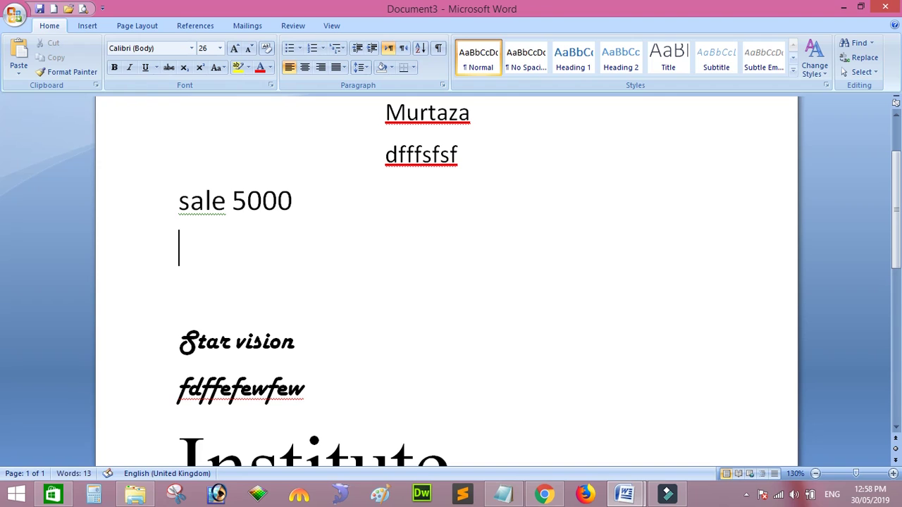
type("4000")
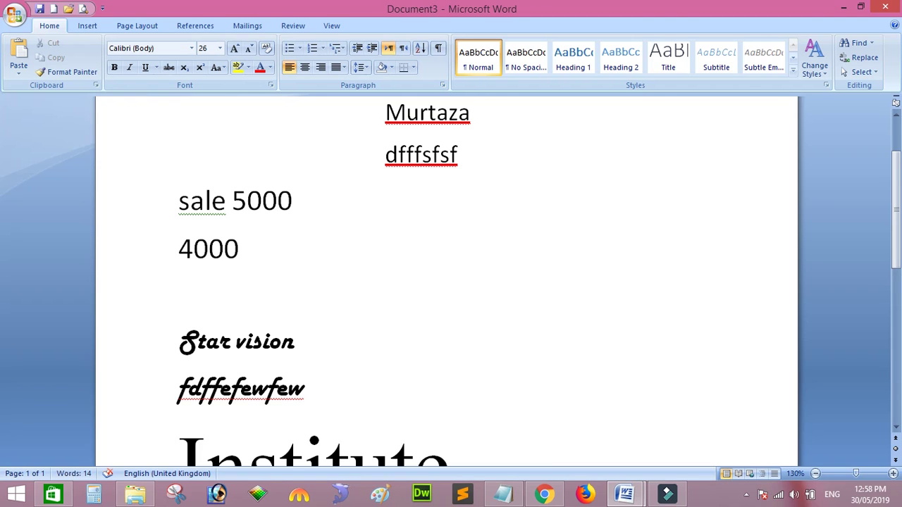
Step: Replace the word "sale" in front of 5000 with "rate:"
left_click(232, 200)
key("shift+Left")
key("shift+Left")
key("shift+Left")
key("shift+Left")
key("shift+Left")
type("rate:")
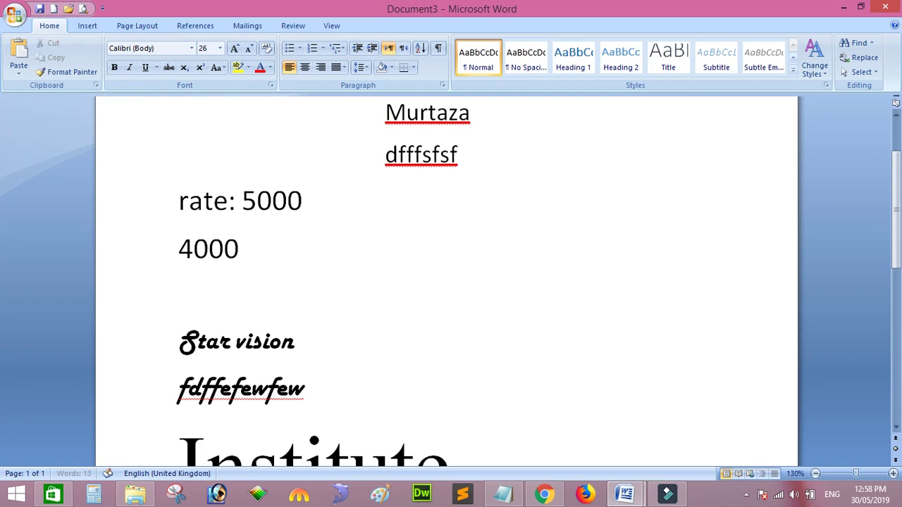
Step: Insert the label "Sale:" in front of 4000
key("Down")
key("Left")
key("Left")
key("Left")
type("Sale:")
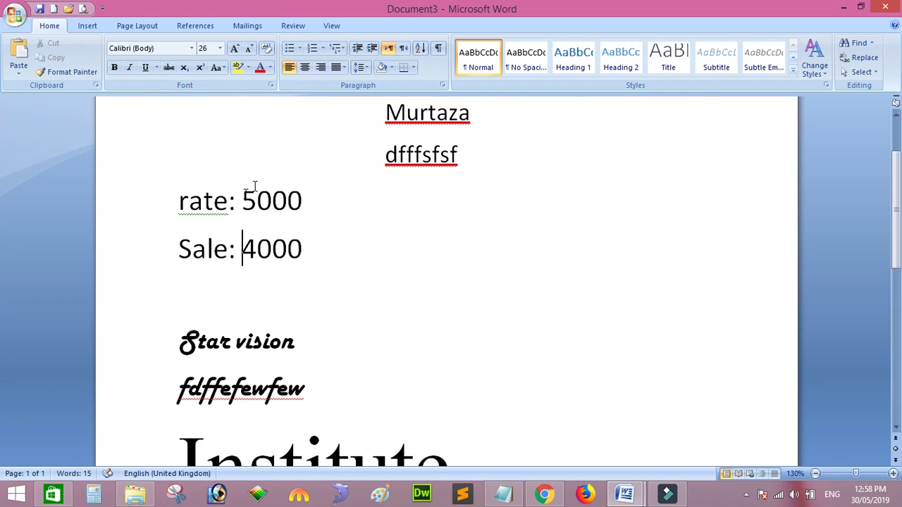
Step: Apply strikethrough to the number 5000 in the rate line
left_click(299, 199)
left_click_drag(313, 200, 241, 201)
left_click(168, 68)
left_click(258, 246)
left_click(273, 200)
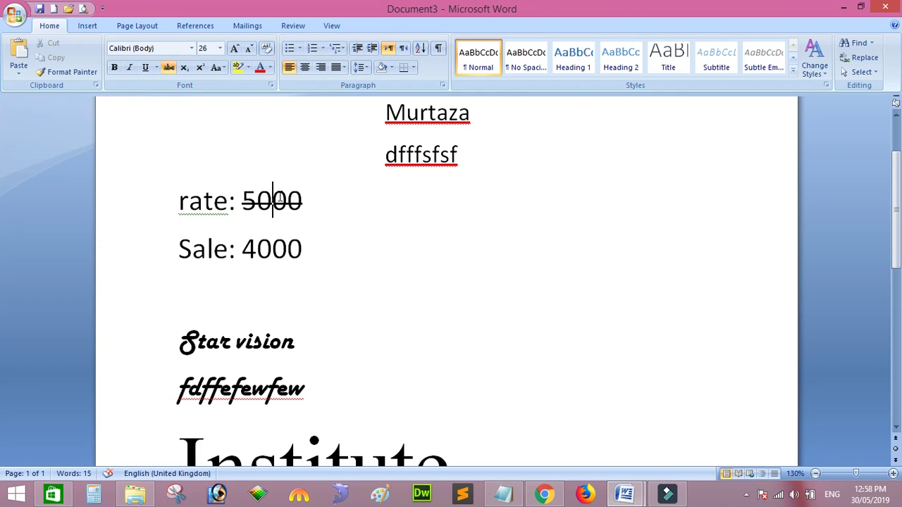
left_click(293, 244)
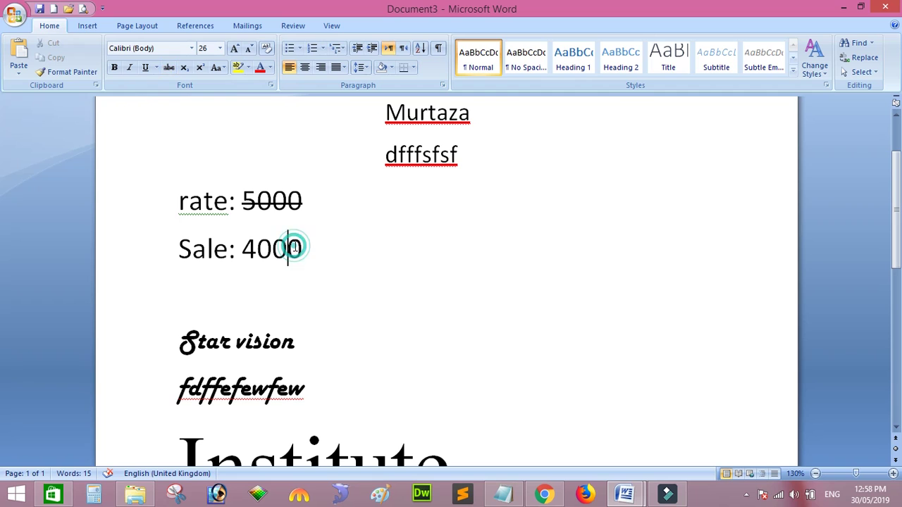
Step: Add a new line reading "H2O" below the Sale line
left_click(311, 244)
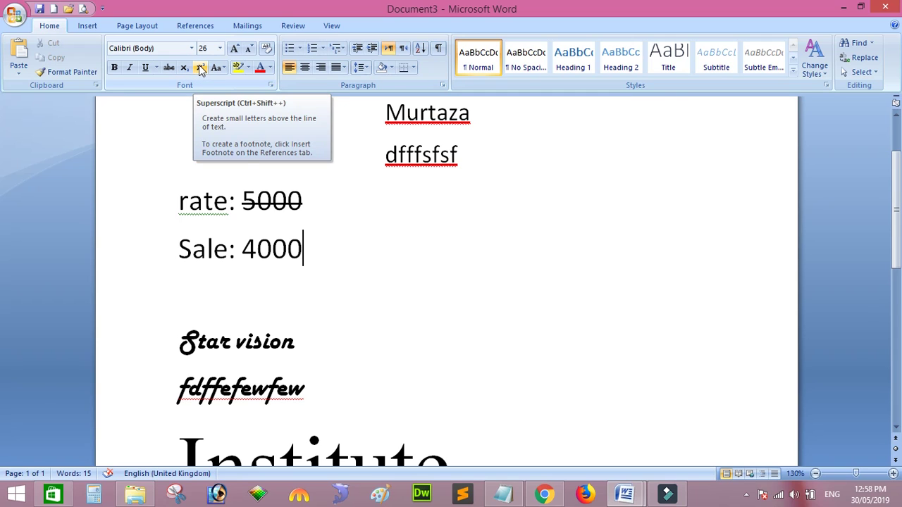
key("Return")
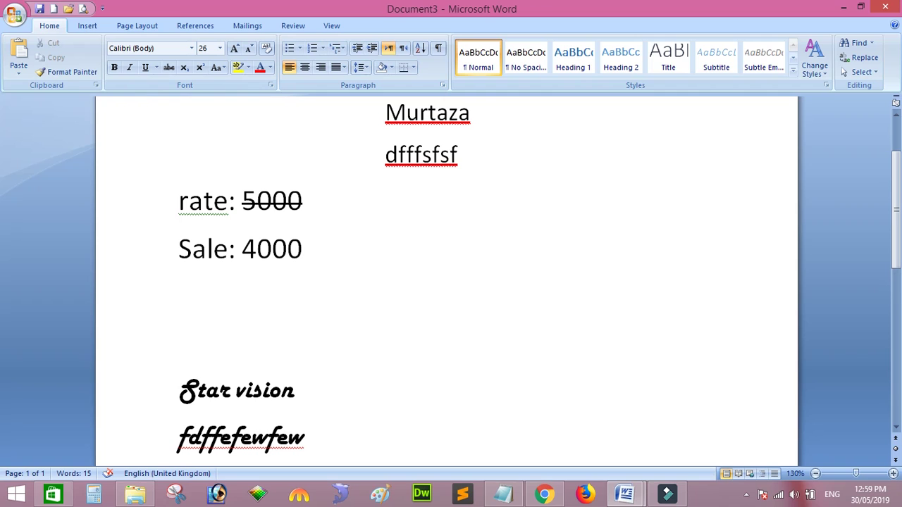
type("H2)")
key("BackSpace")
type("O")
Step: Format the 2 in "H2O" as subscript
key("Left")
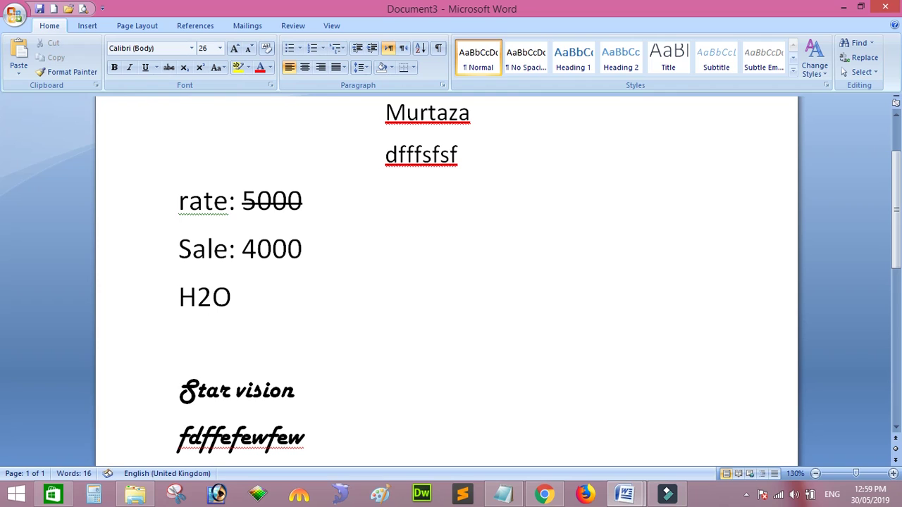
key("shift+Left")
left_click(395, 303)
key("Left")
key("shift+Left")
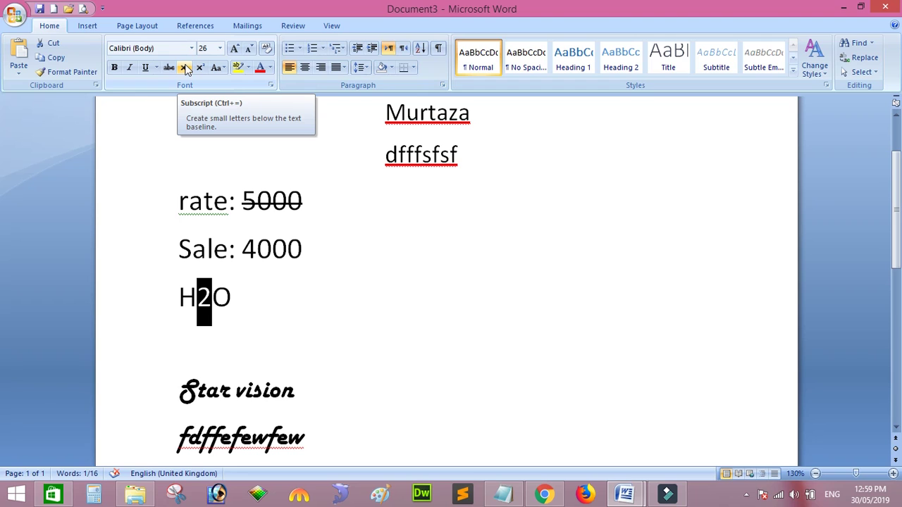
left_click(184, 68)
left_click(232, 296)
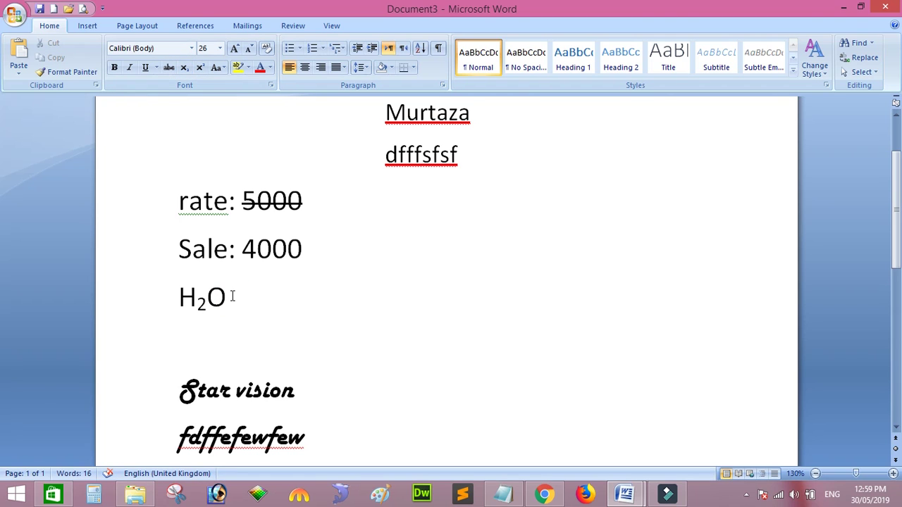
Step: Add a line reading "X2" below the water formula and format its 2 as superscript
key("Return")
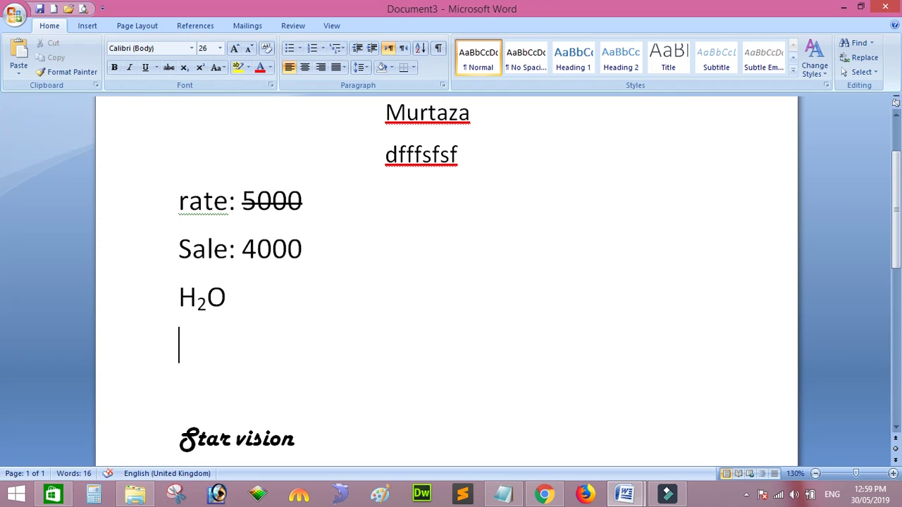
type("X2")
key("shift+Left")
left_click(272, 378)
left_click(217, 347)
key("shift+Left")
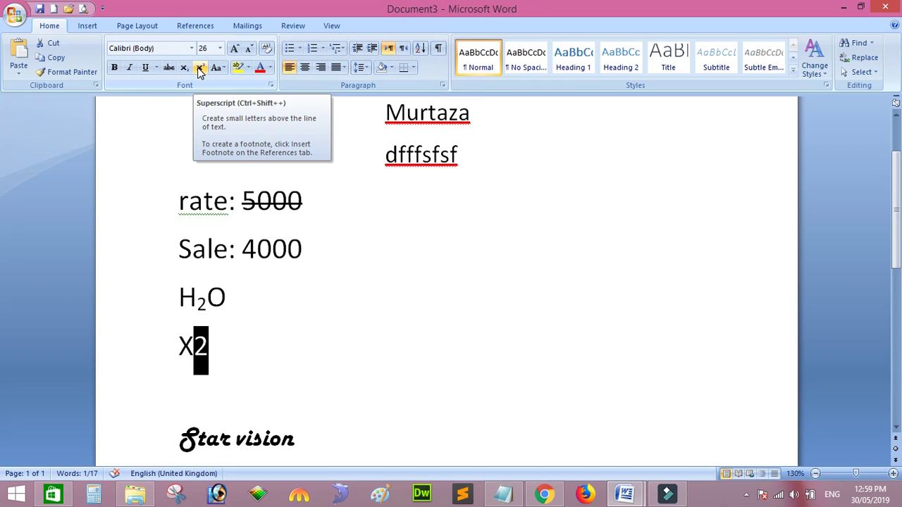
left_click(200, 71)
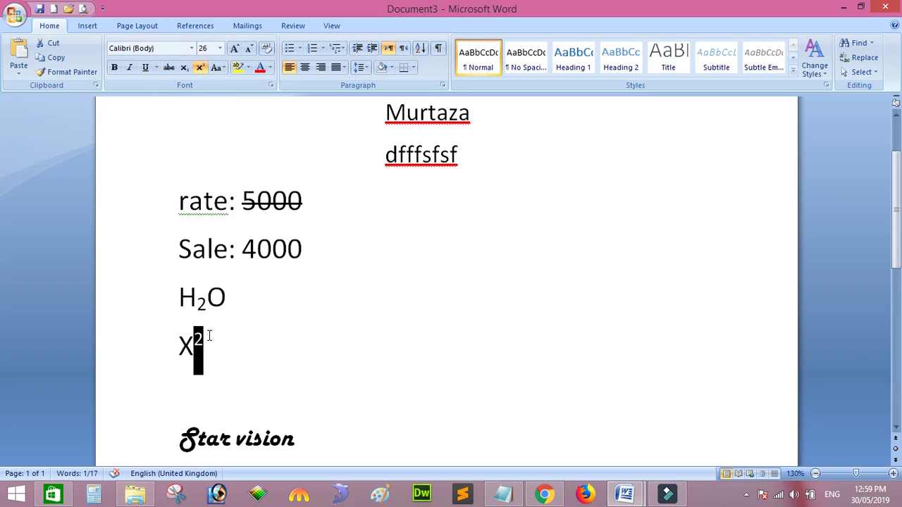
left_click(197, 340)
left_click(191, 339)
left_click(202, 338)
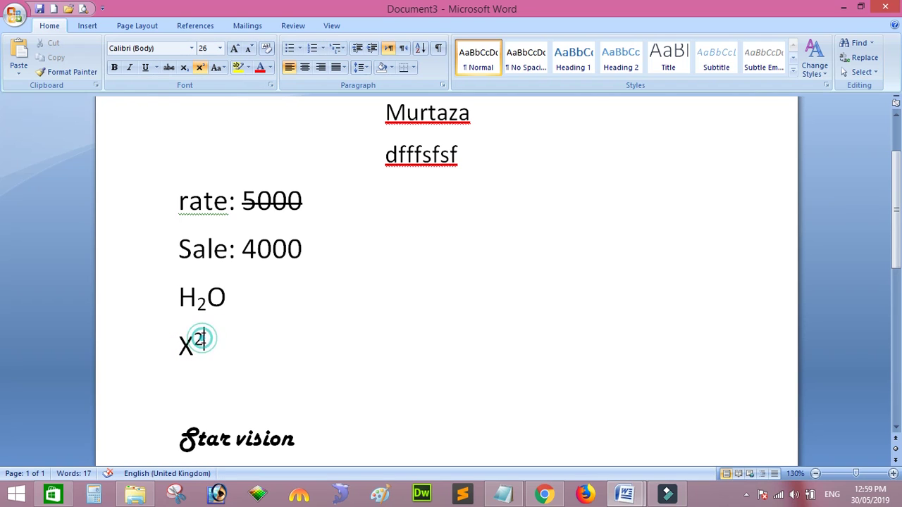
left_click(202, 300)
left_click(207, 339)
key("Return")
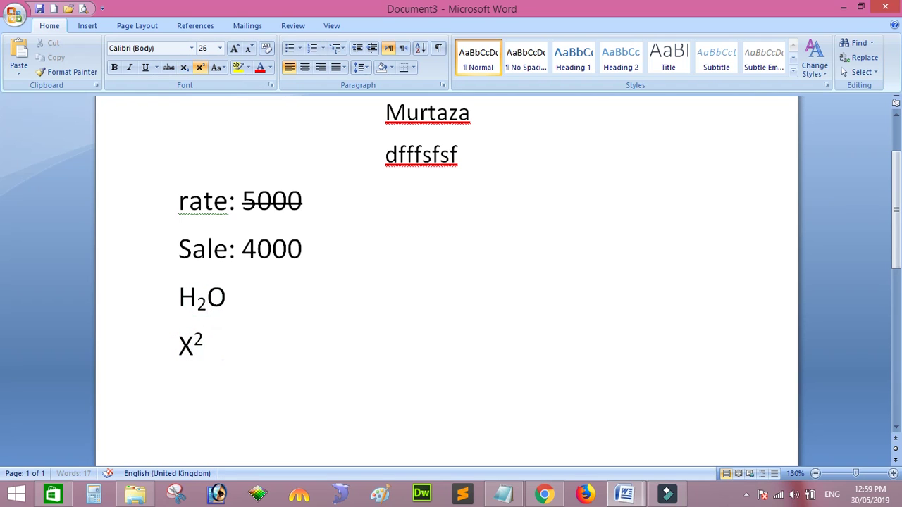
type("1st")
key("shift+Left")
key("shift+Left")
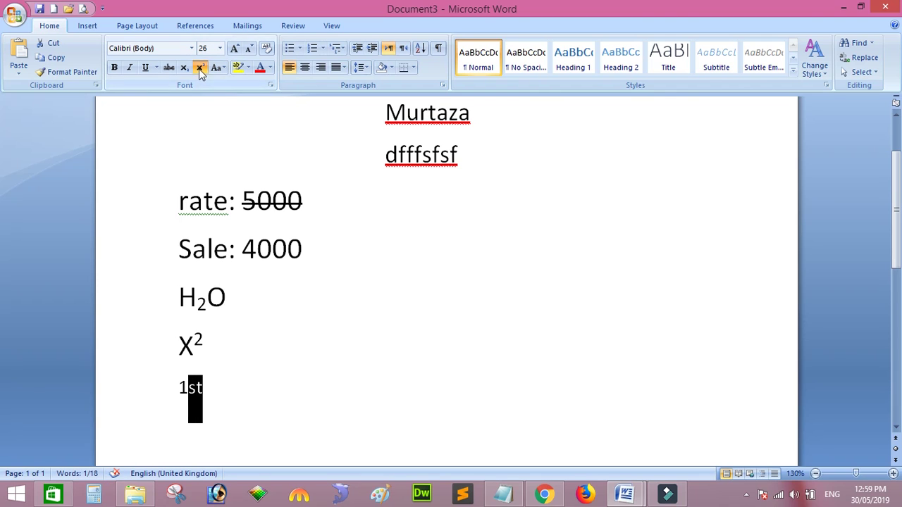
left_click(245, 412)
key("BackSpace")
key("BackSpace")
key("BackSpace")
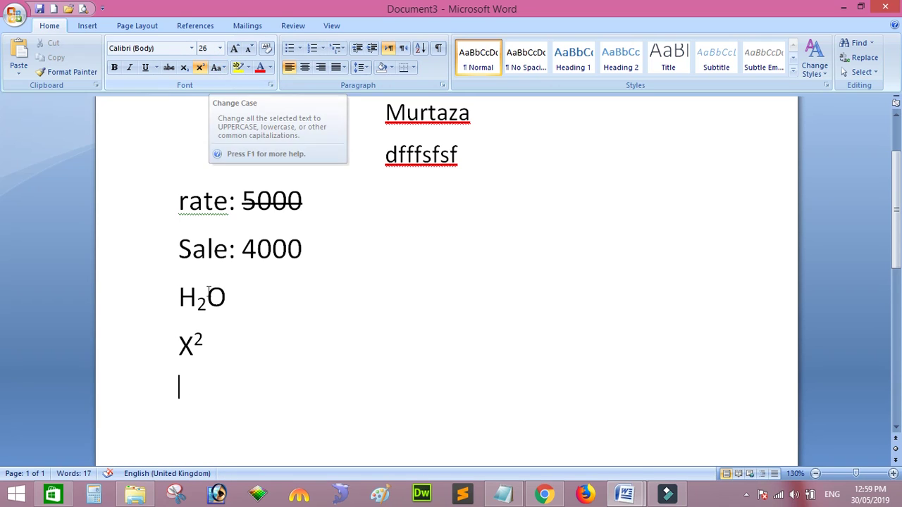
Step: Add the text "star vision" on the line below X², turning superscript off for the word "vision"
type("star")
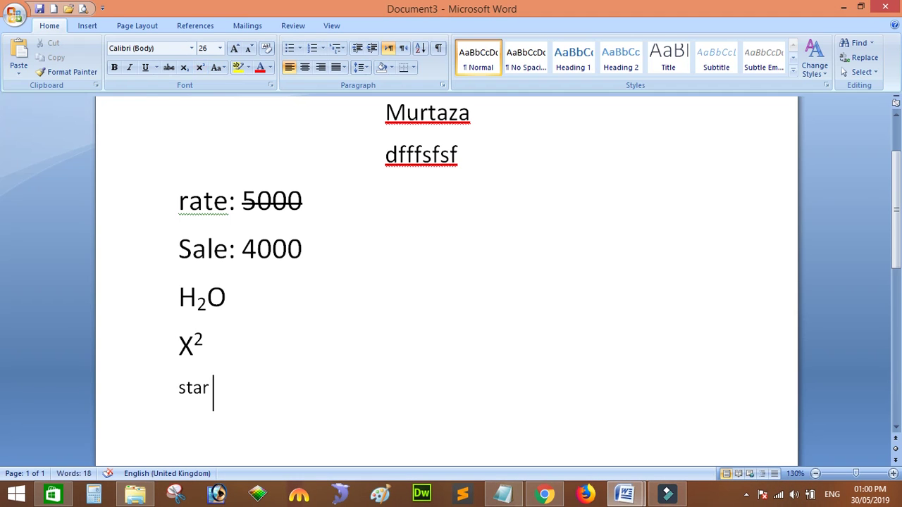
key("ctrl+shift+equal")
type("vis")
key("BackSpace")
key("BackSpace")
key("BackSpace")
key("BackSpace")
key("BackSpace")
key("BackSpace")
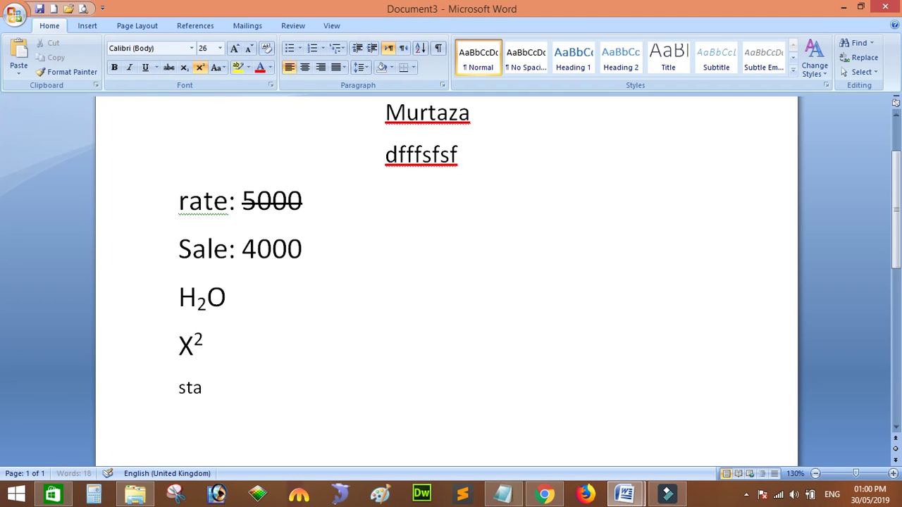
type("tar")
key("ctrl+shift+equal")
type("vision")
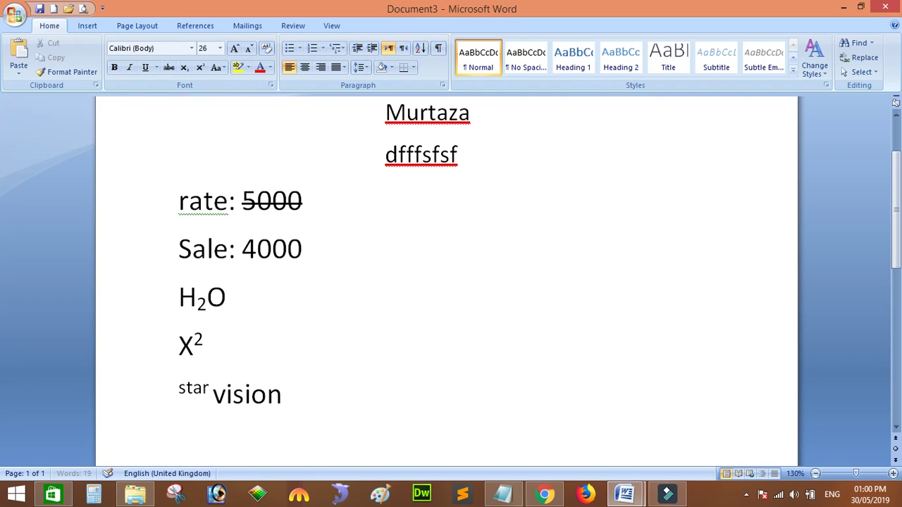
Step: Clear all formatting from the "star vision" line and enlarge its font to size 24
triple_click(294, 401)
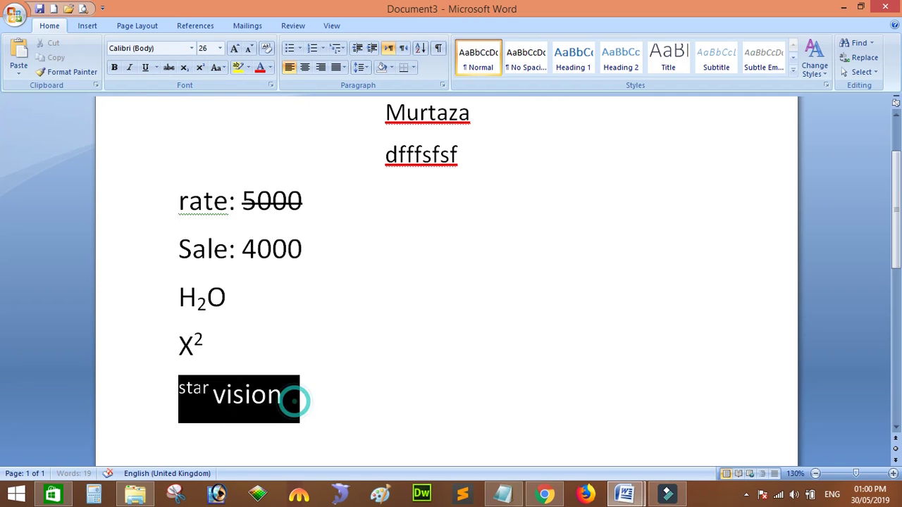
left_click(266, 48)
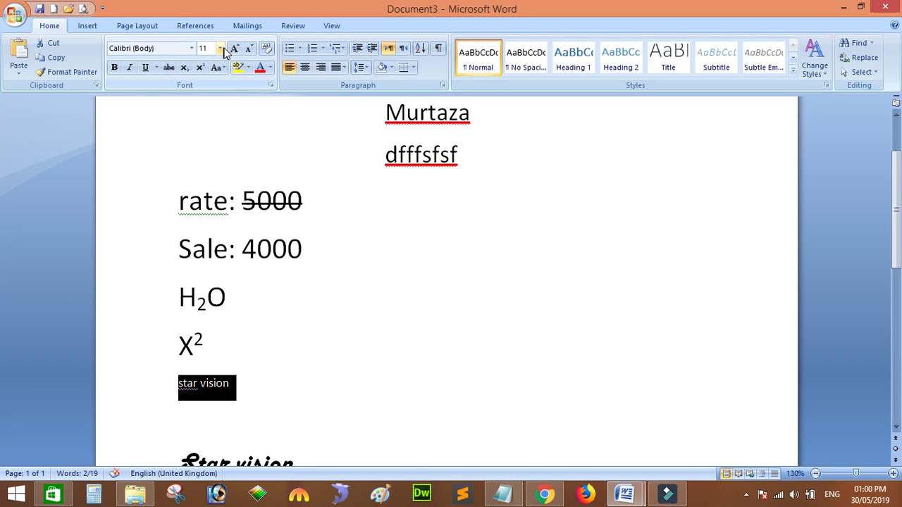
left_click(235, 49)
left_click(235, 49)
left_click(235, 49)
left_click(236, 48)
left_click(235, 48)
left_click(236, 49)
left_click(236, 49)
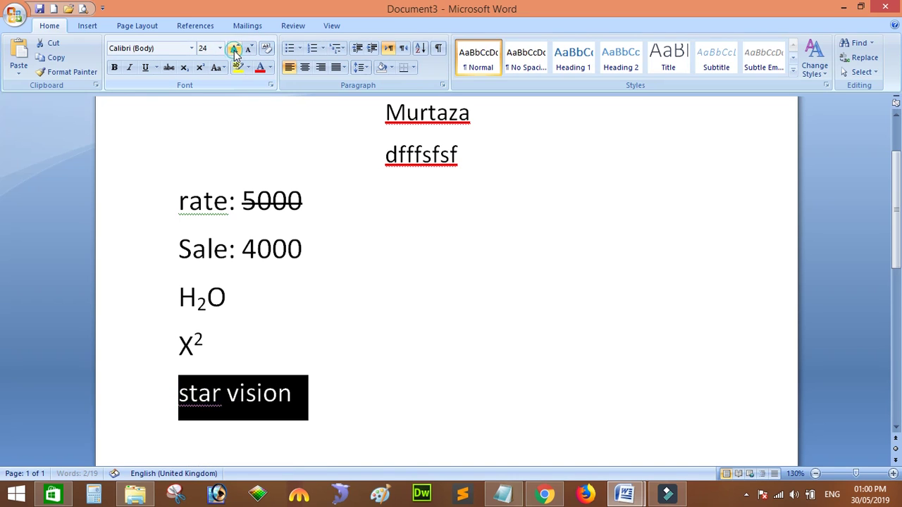
Step: Extend the "star vision" line with the word "institute", correcting its spelling
left_click(296, 393)
type("in")
type("tut")
key("BackSpace")
key("BackSpace")
type("itue")
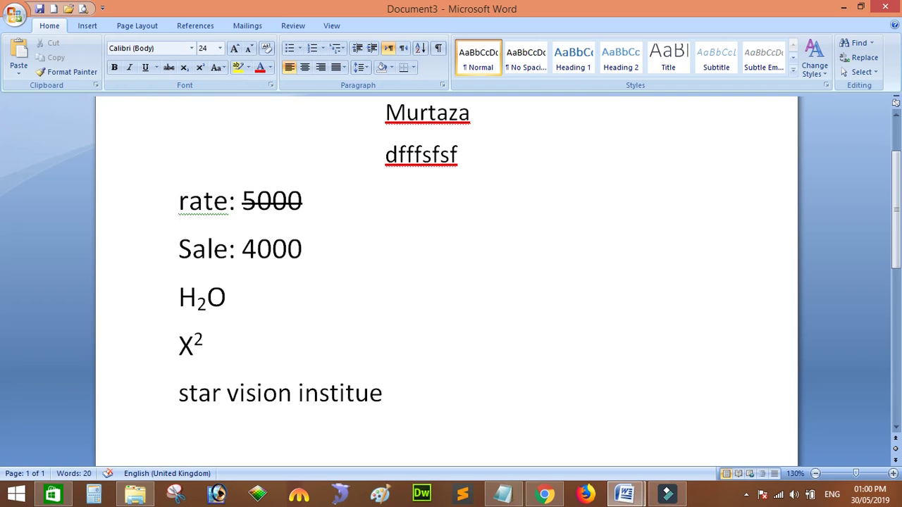
key("Left")
key("Right")
type("t")
key("Right")
key("Return")
Step: Change the whole "star vision institute" line to Sentence case
left_click(184, 393)
left_click(255, 393)
left_click(364, 391)
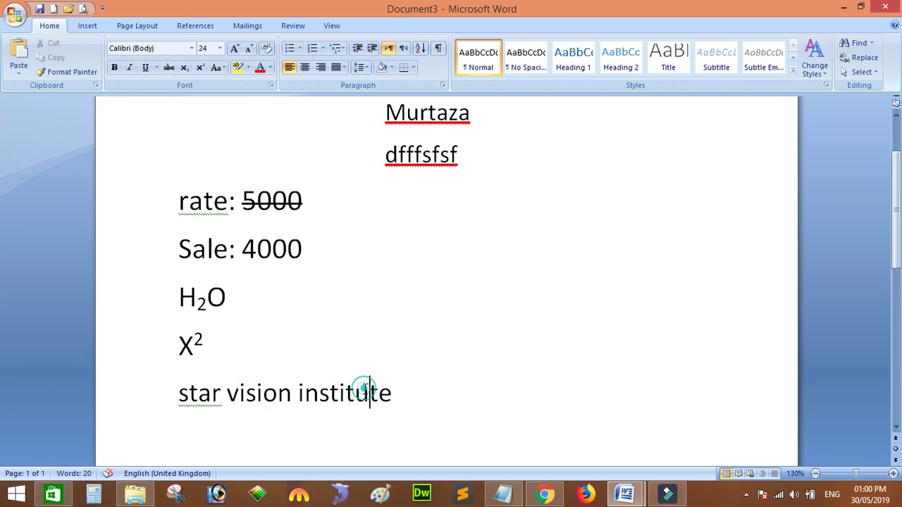
triple_click(397, 393)
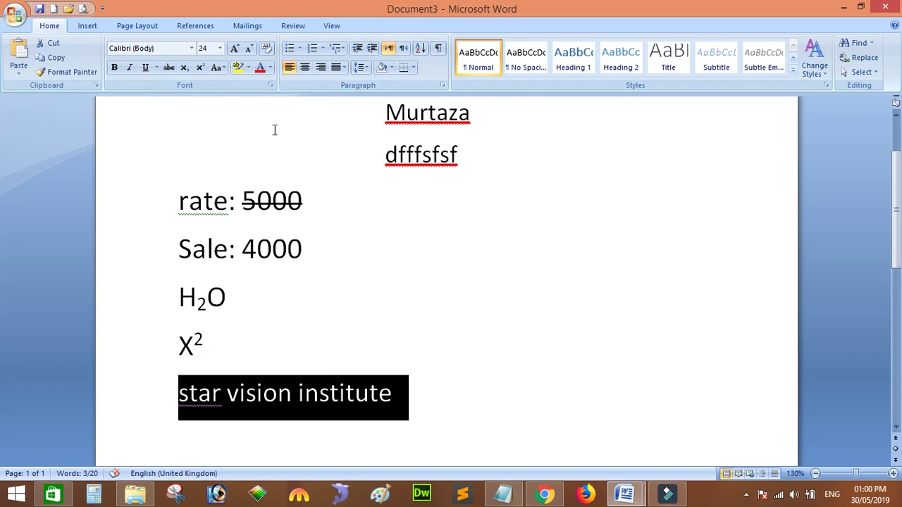
left_click(220, 67)
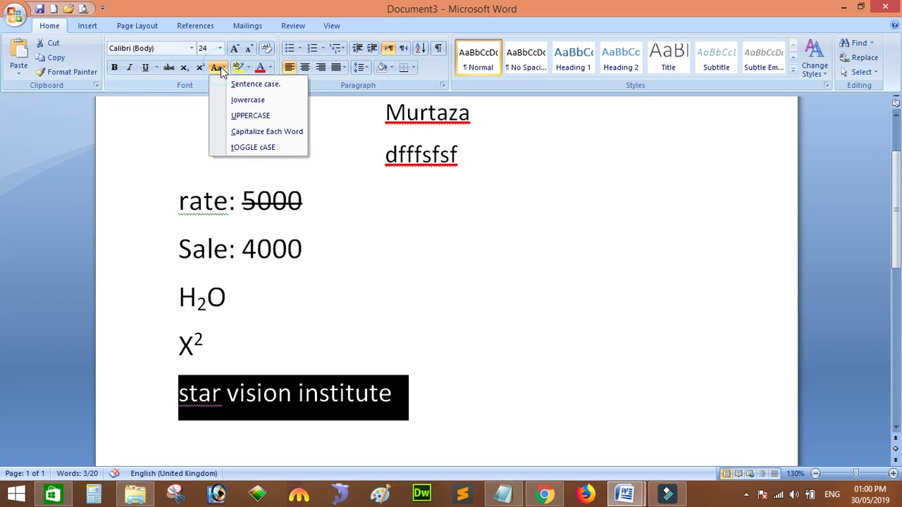
left_click(239, 84)
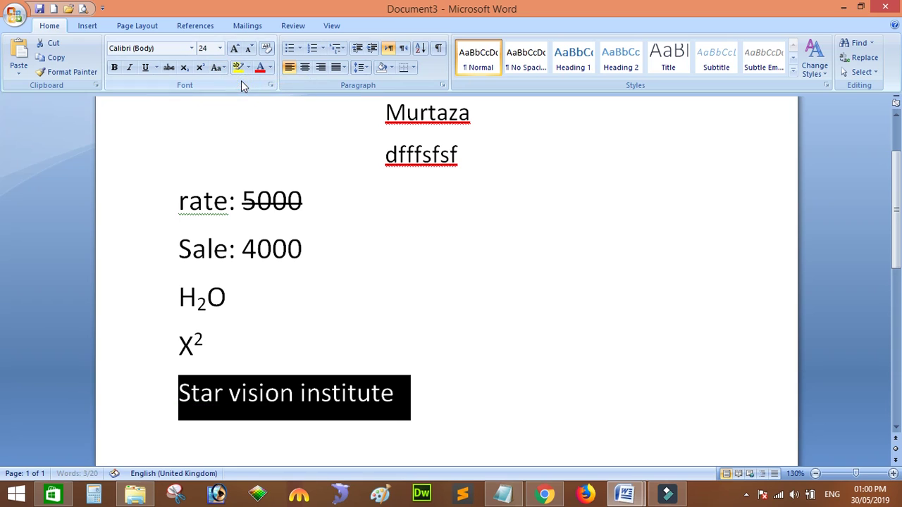
left_click(221, 72)
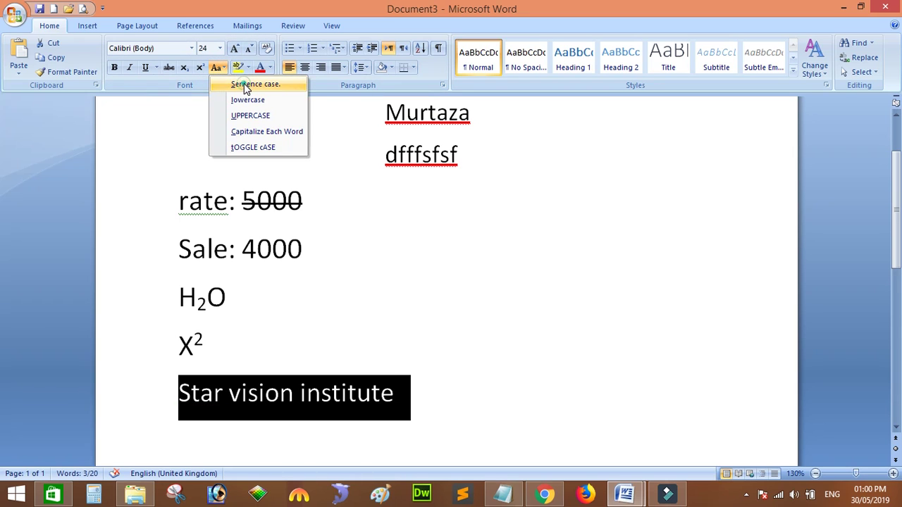
left_click(242, 85)
Step: Select the entire "Star vision institute" line
left_click(218, 399)
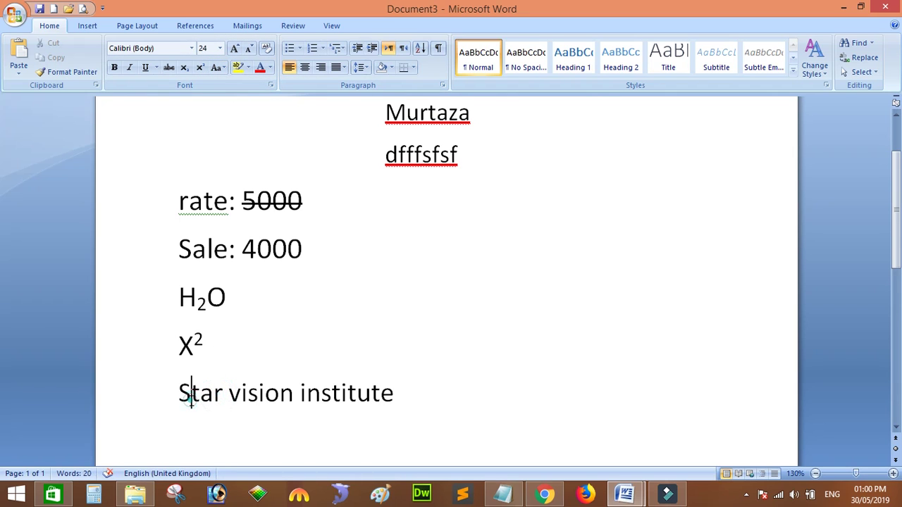
left_click(190, 400)
left_click(343, 397)
left_click_drag(398, 397, 201, 392)
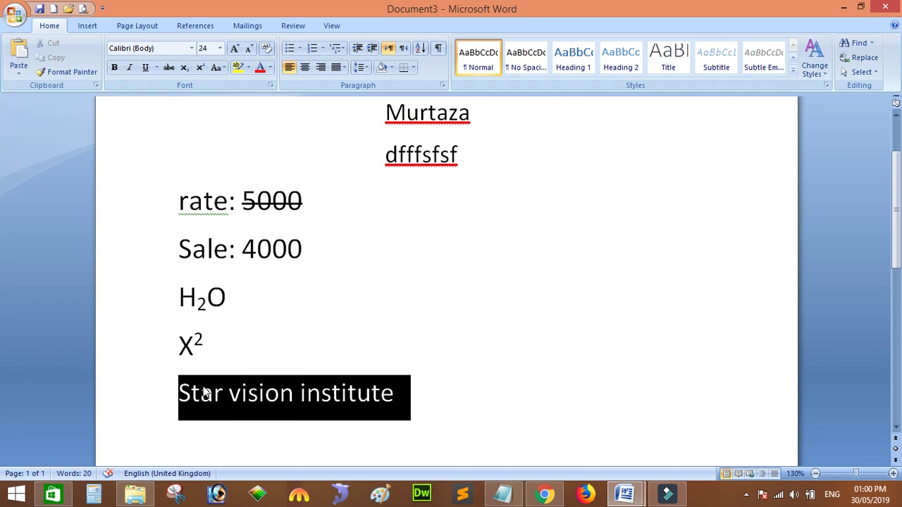